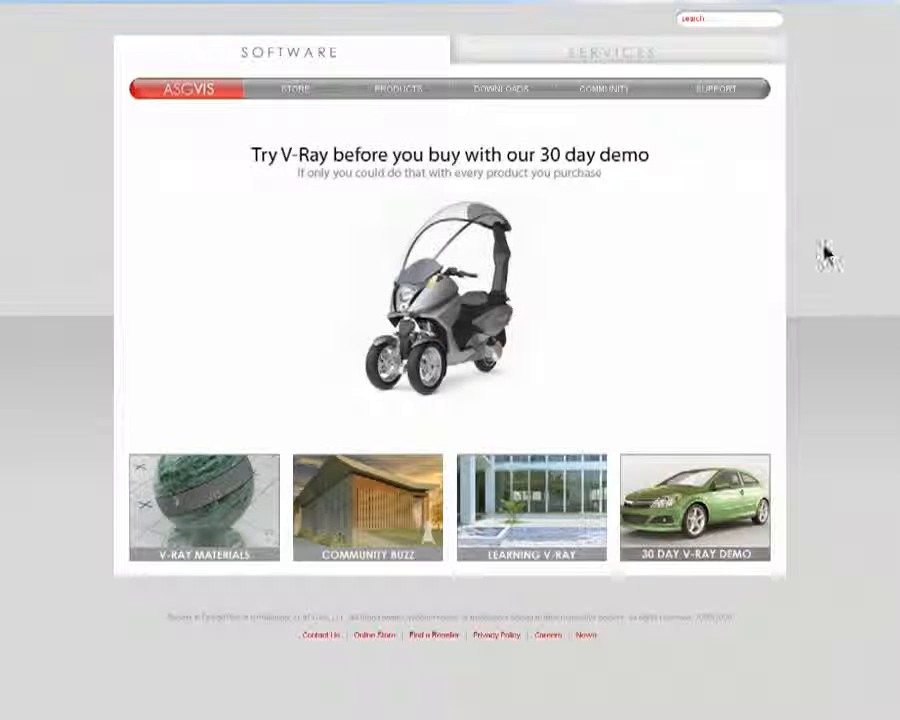
# - Exit the browser's full-screen view, minimize it, and launch the V-Ray for SketchUp 7 installer from the desktop
pyautogui.press('F11')
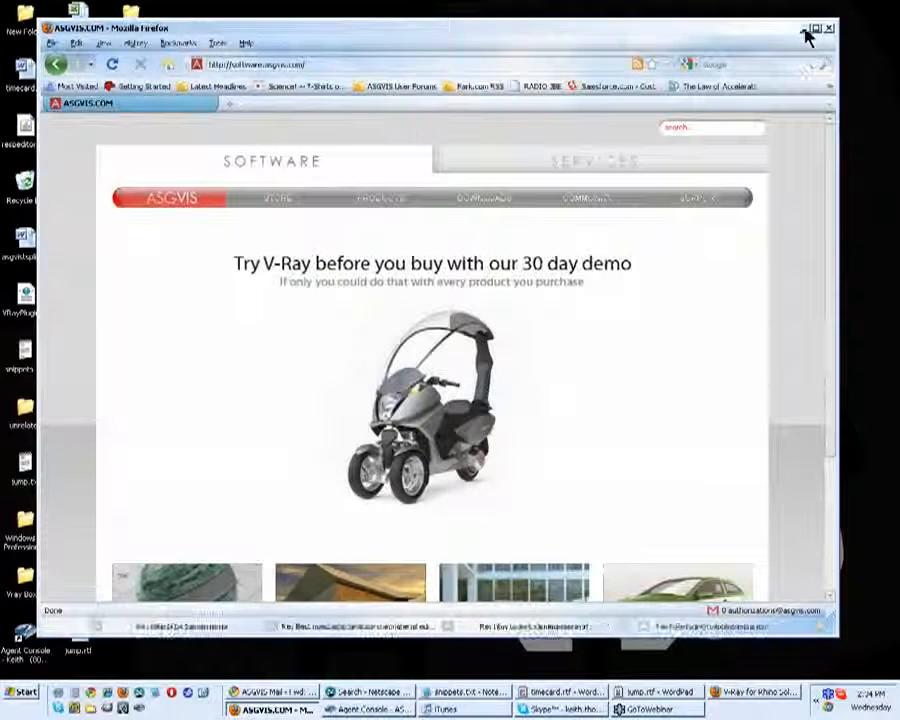
pyautogui.click(807, 33)
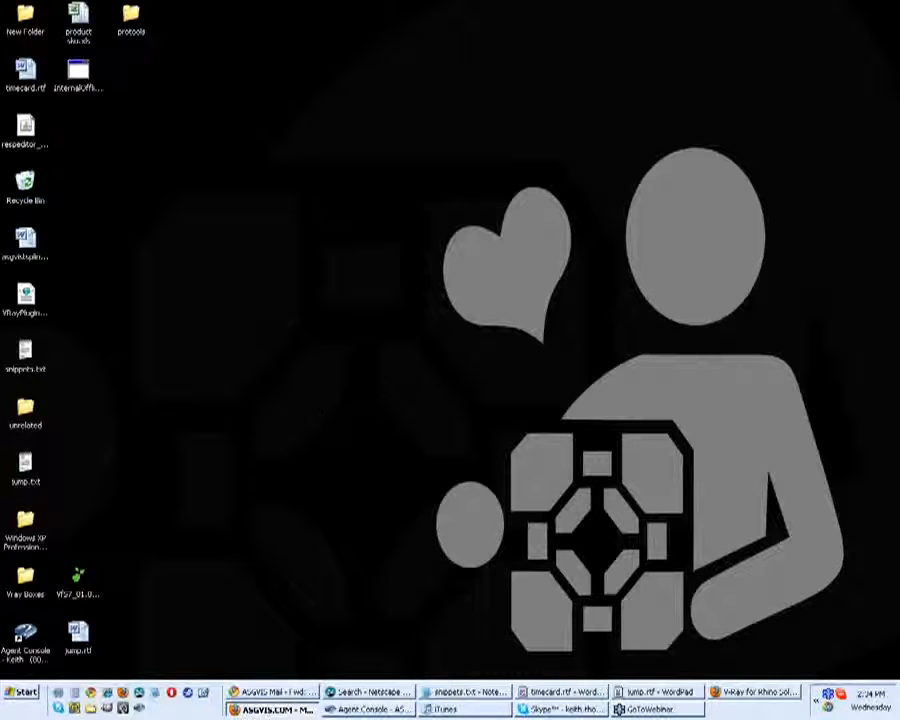
pyautogui.doubleClick(79, 578)
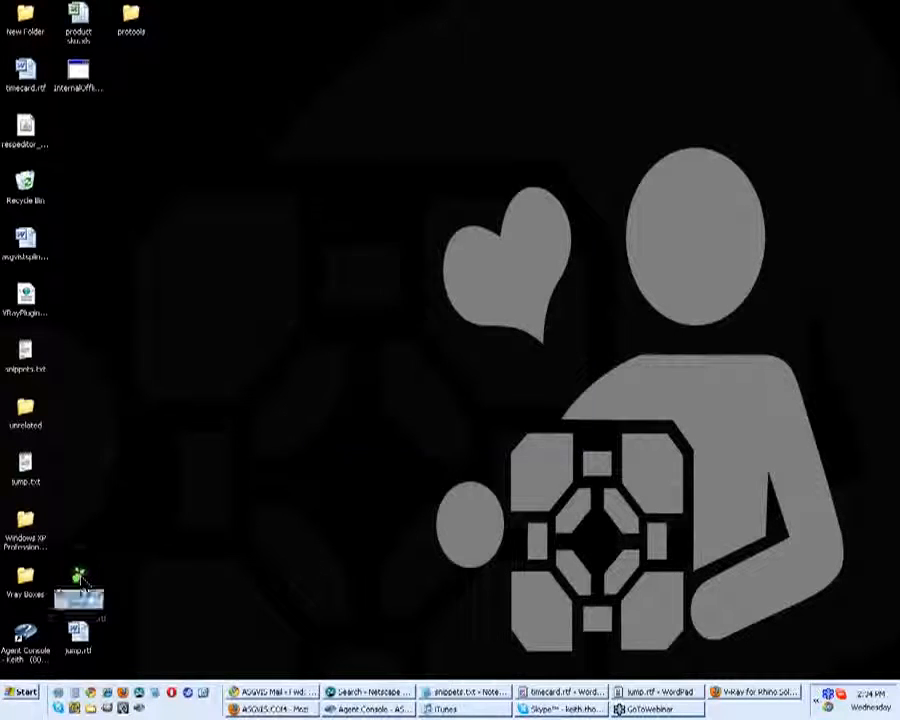
pyautogui.click(500, 355)
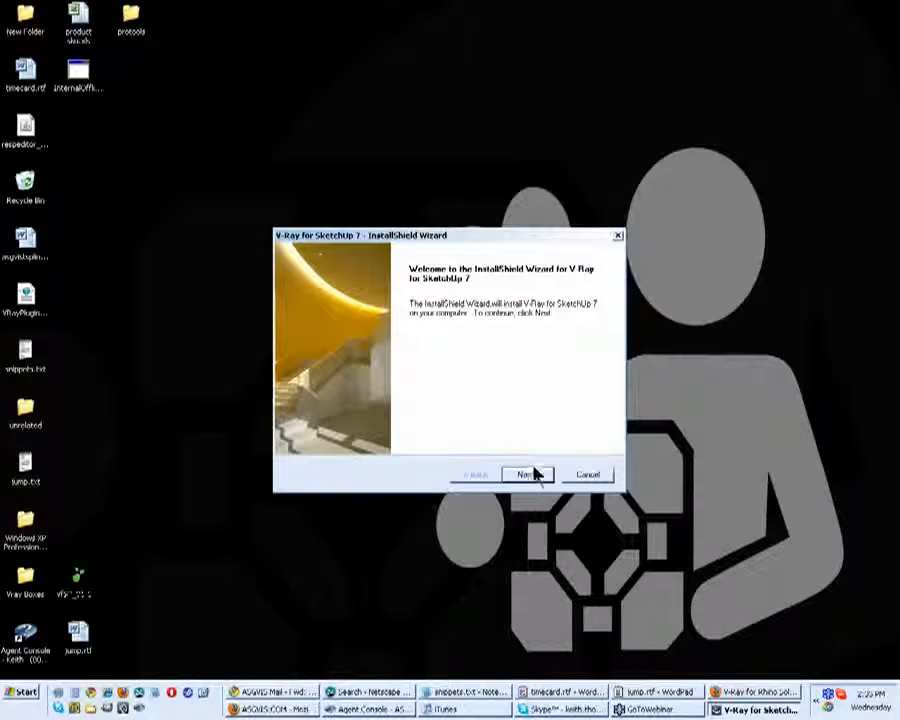
# - Proceed past the installer's welcome page and accept the terms of the license agreement
pyautogui.click(538, 476)
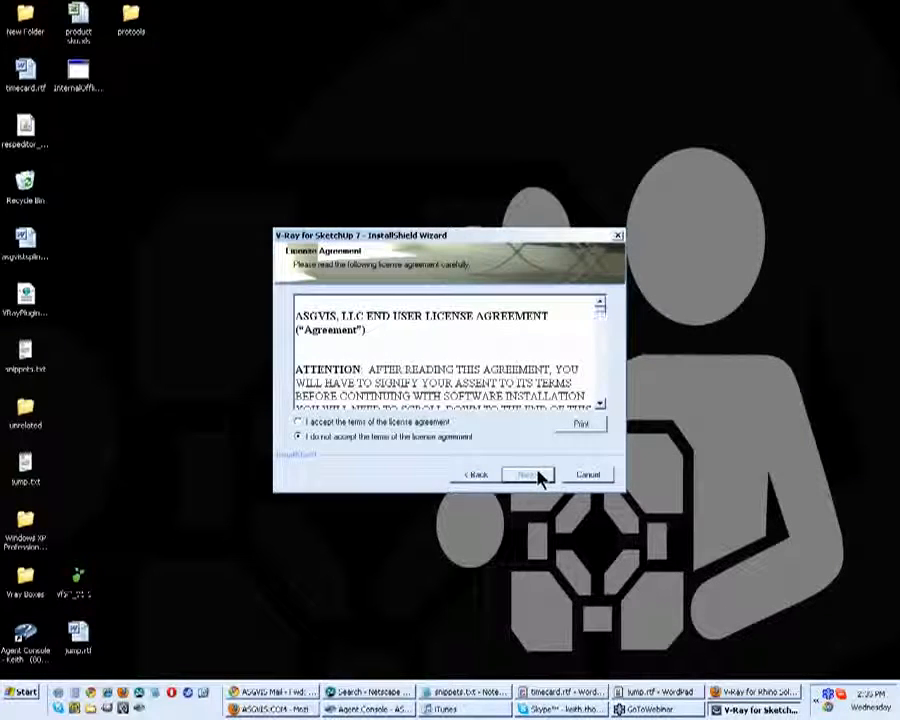
pyautogui.click(323, 423)
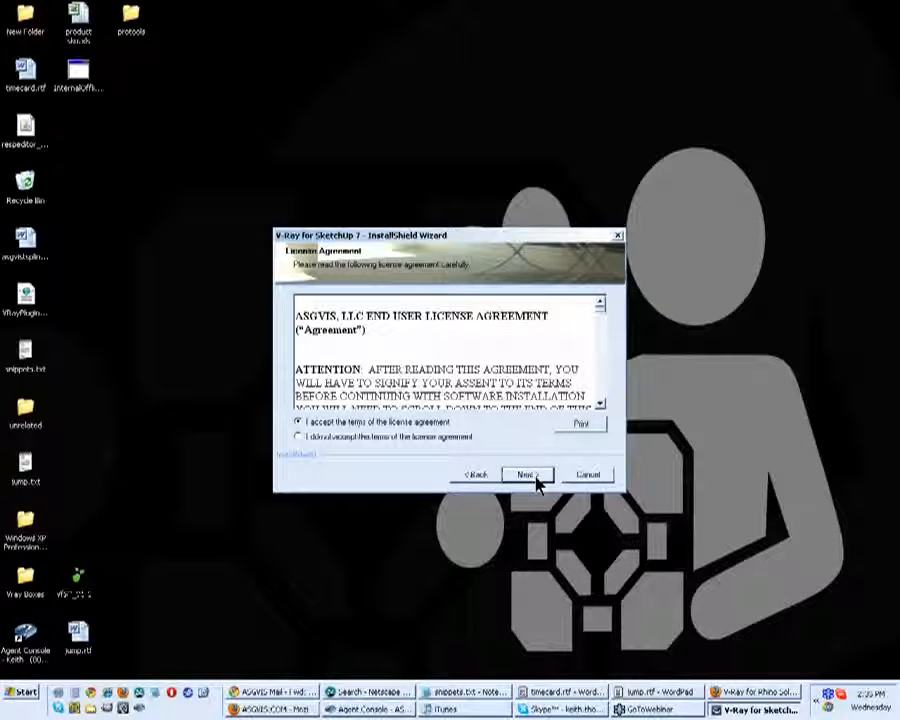
pyautogui.click(527, 476)
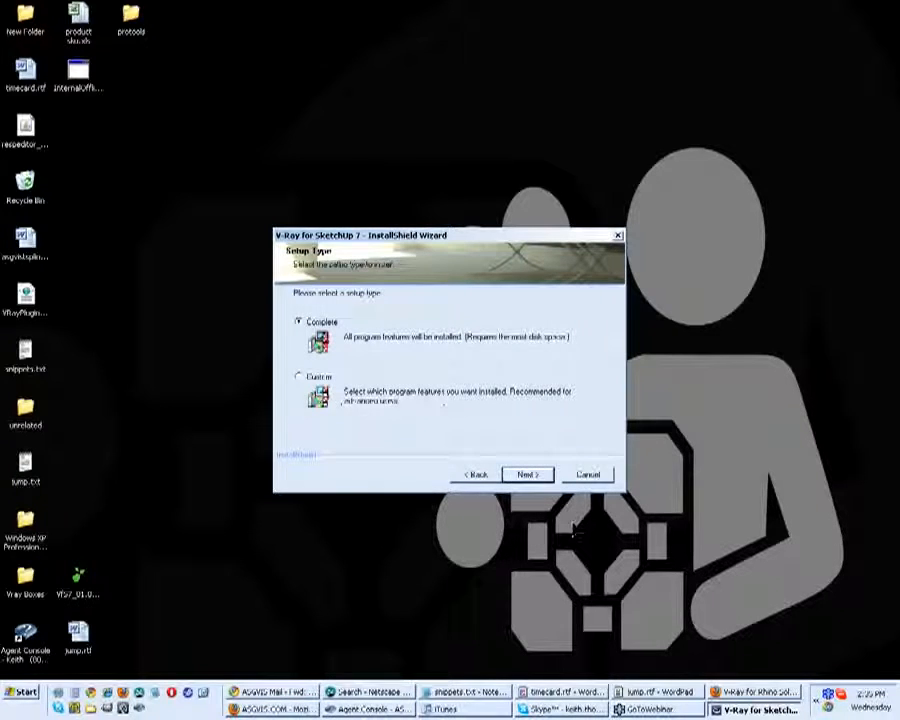
# - Choose a Custom setup with only the ASGvis DR Spawner feature selected and start the installation
pyautogui.click(298, 378)
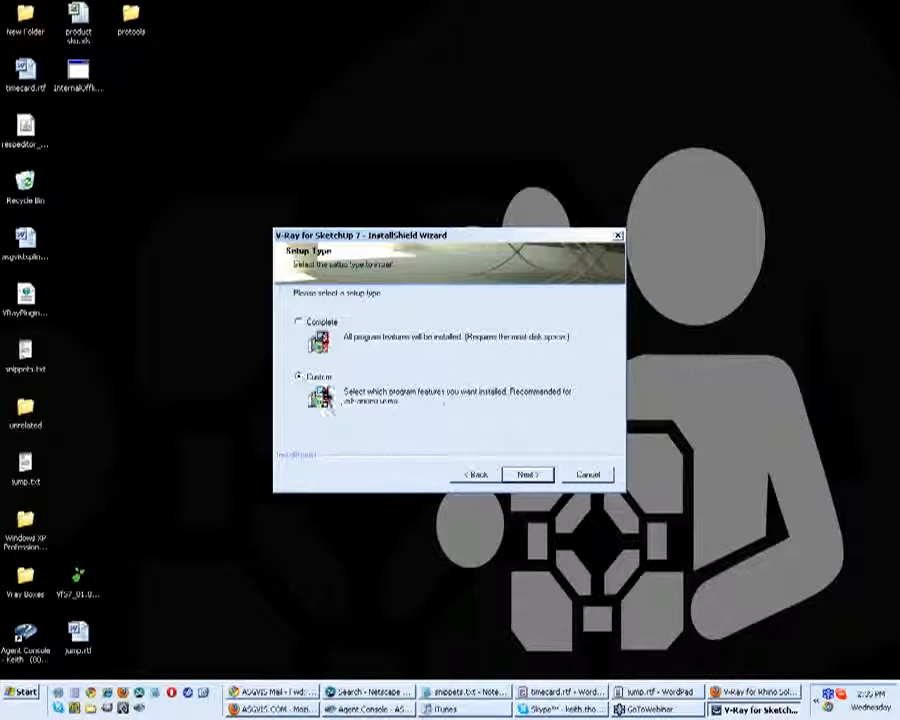
pyautogui.click(530, 475)
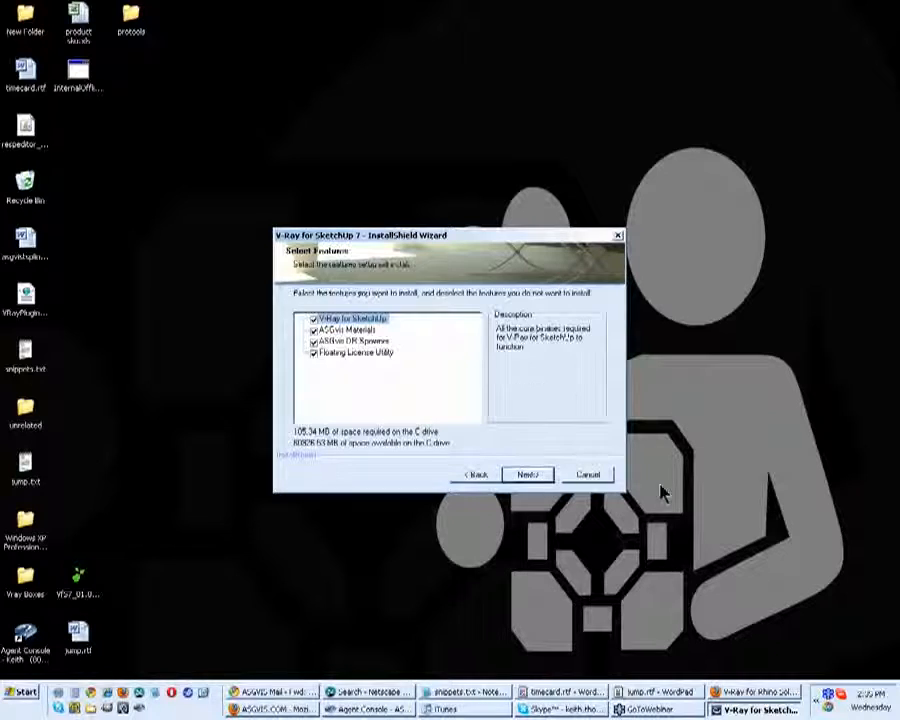
pyautogui.click(314, 320)
pyautogui.click(313, 331)
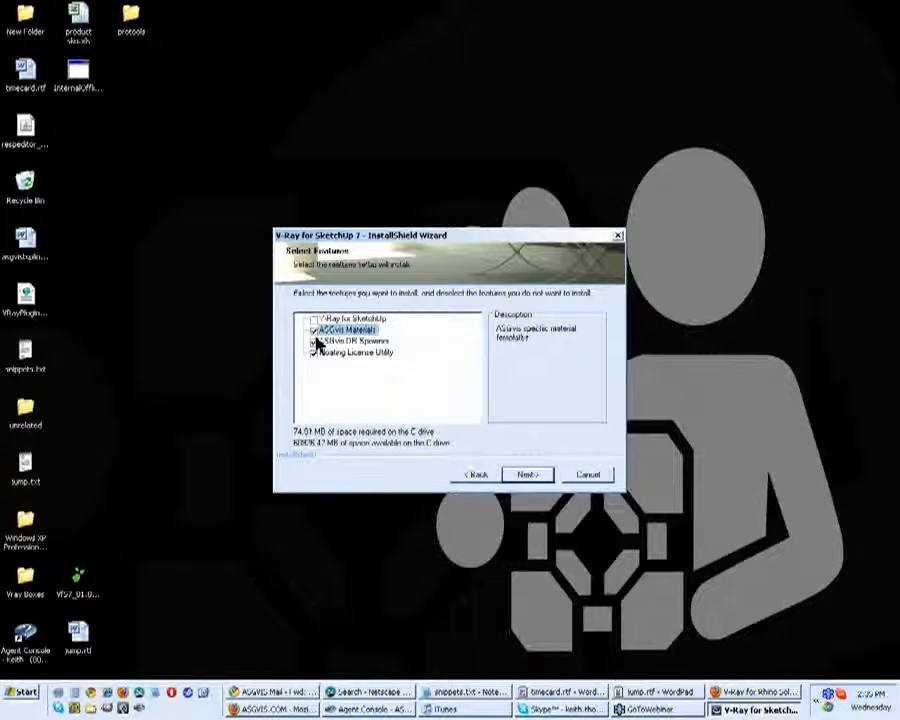
pyautogui.click(313, 353)
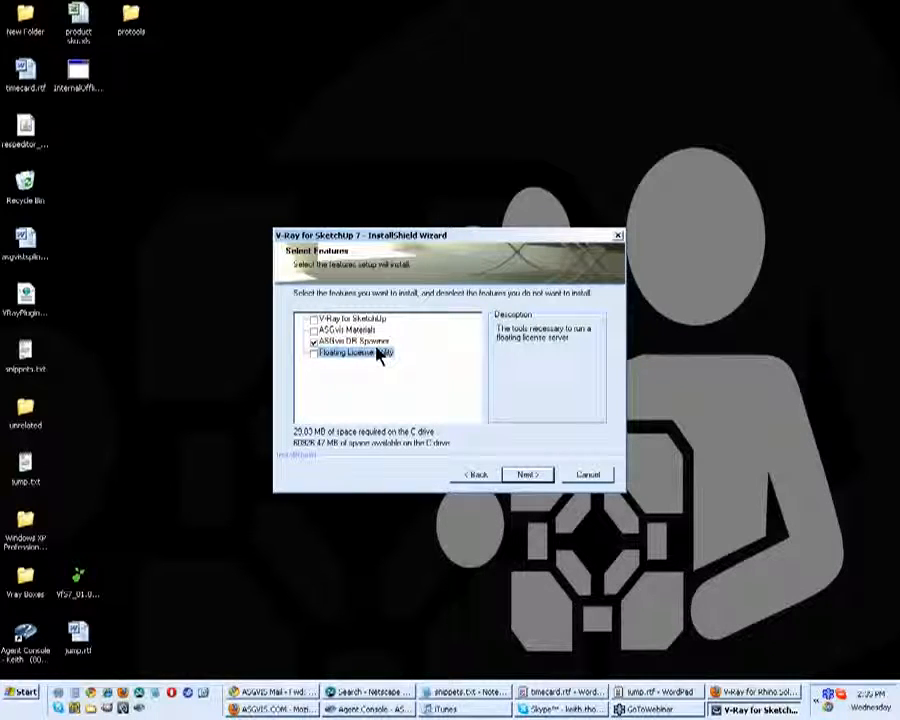
pyautogui.click(540, 476)
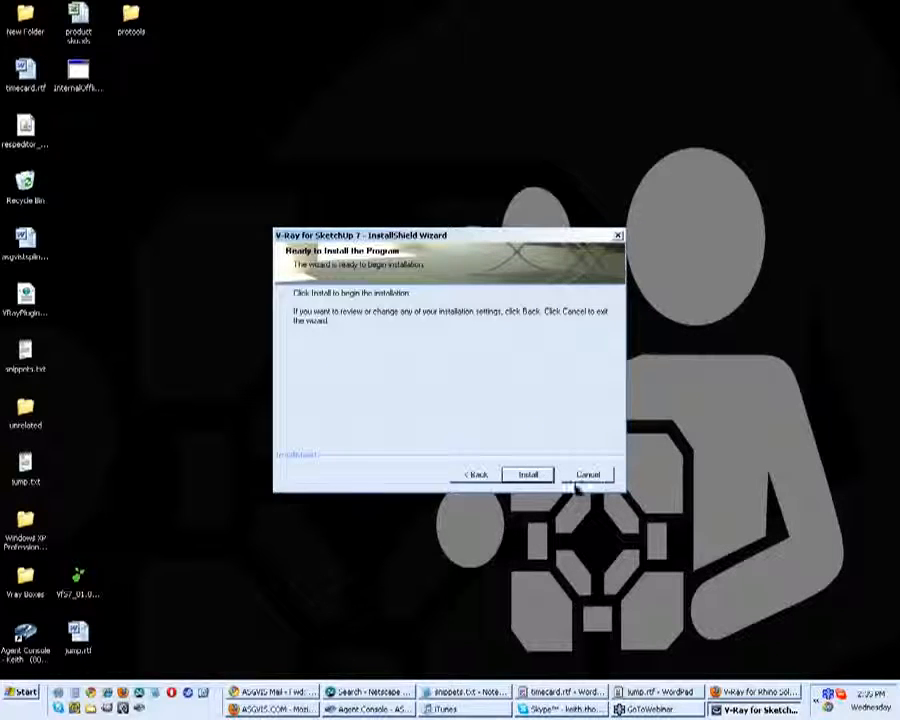
pyautogui.click(530, 476)
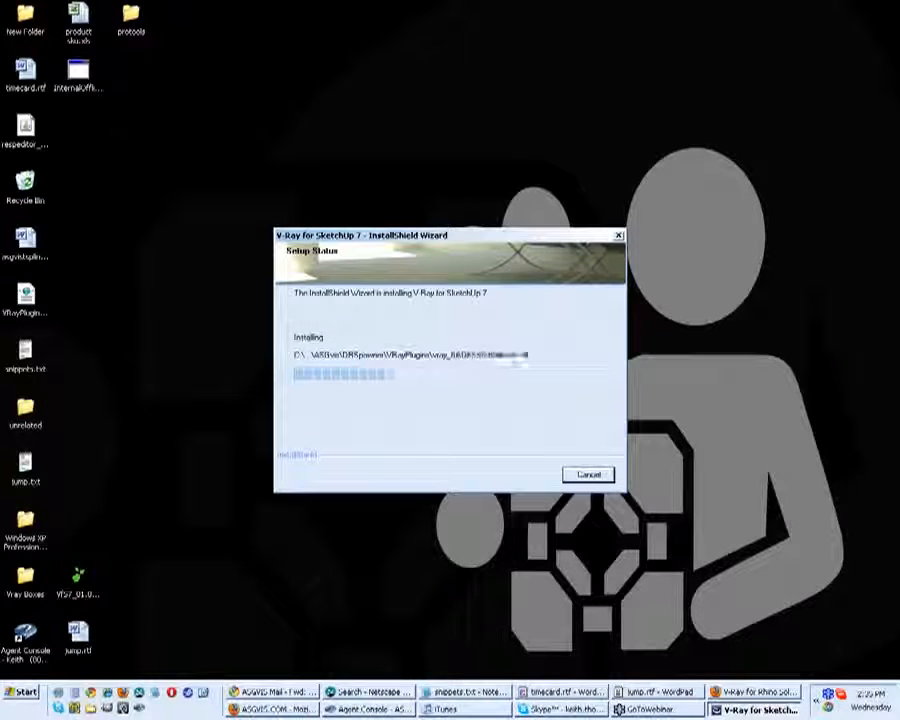
# - Open the computer's System Properties and display the Computer Name information
pyautogui.click(22, 692)
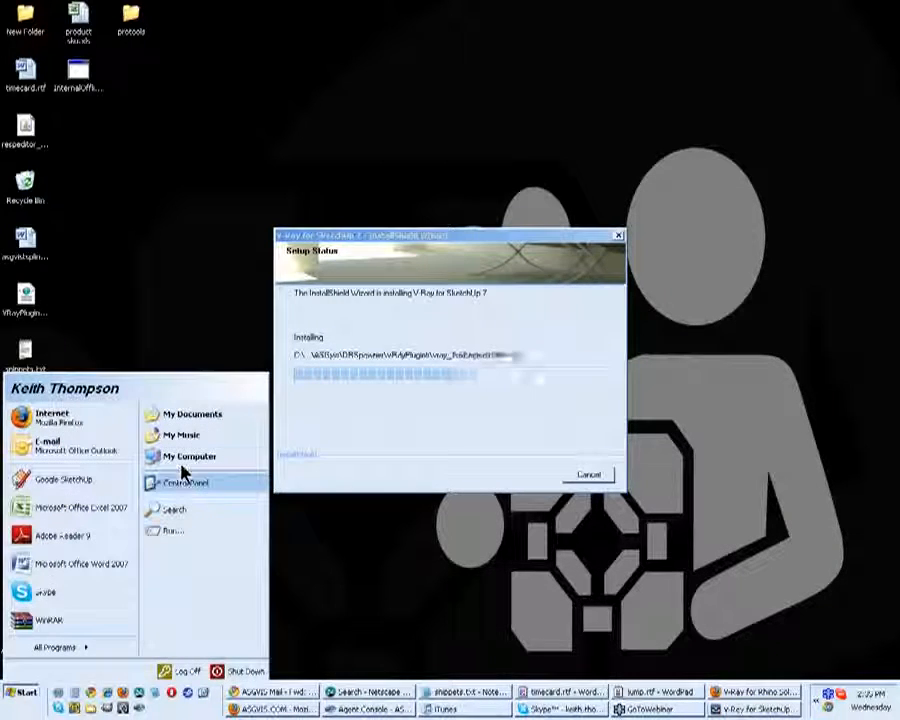
pyautogui.rightClick(239, 466)
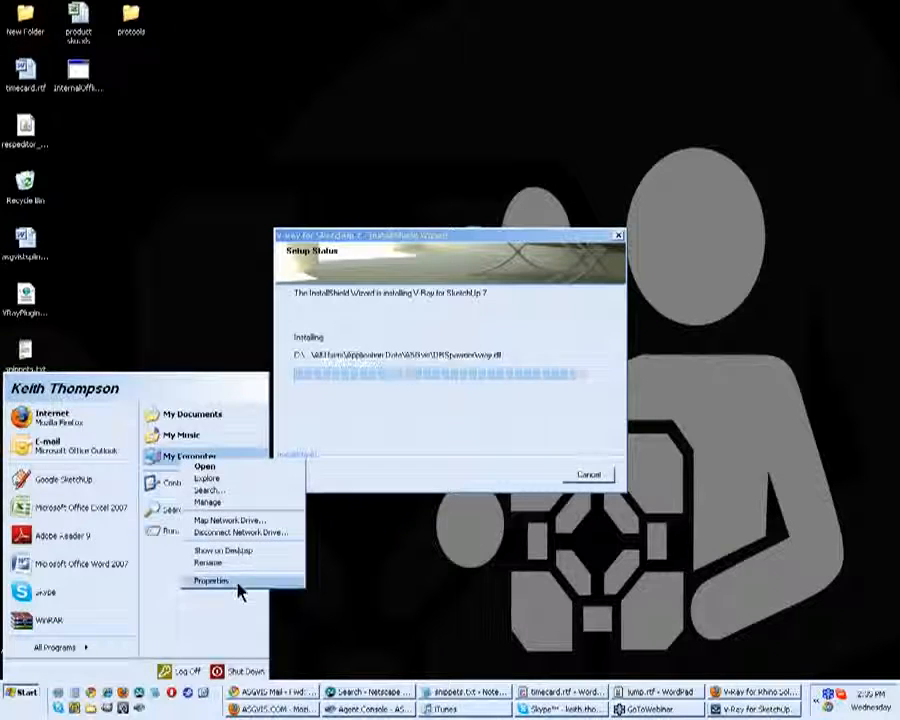
pyautogui.click(236, 584)
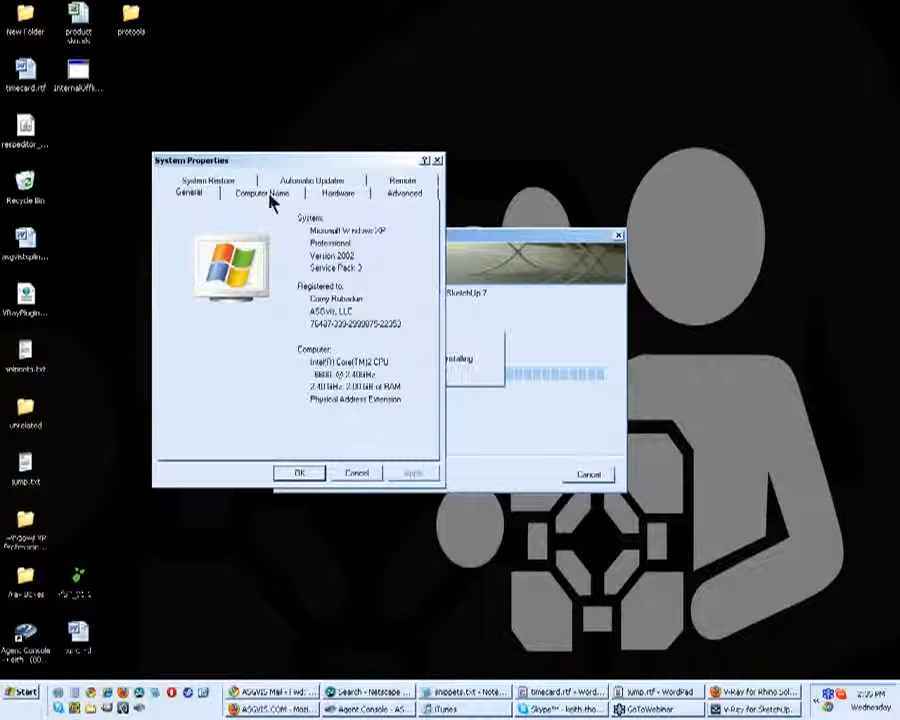
pyautogui.click(264, 193)
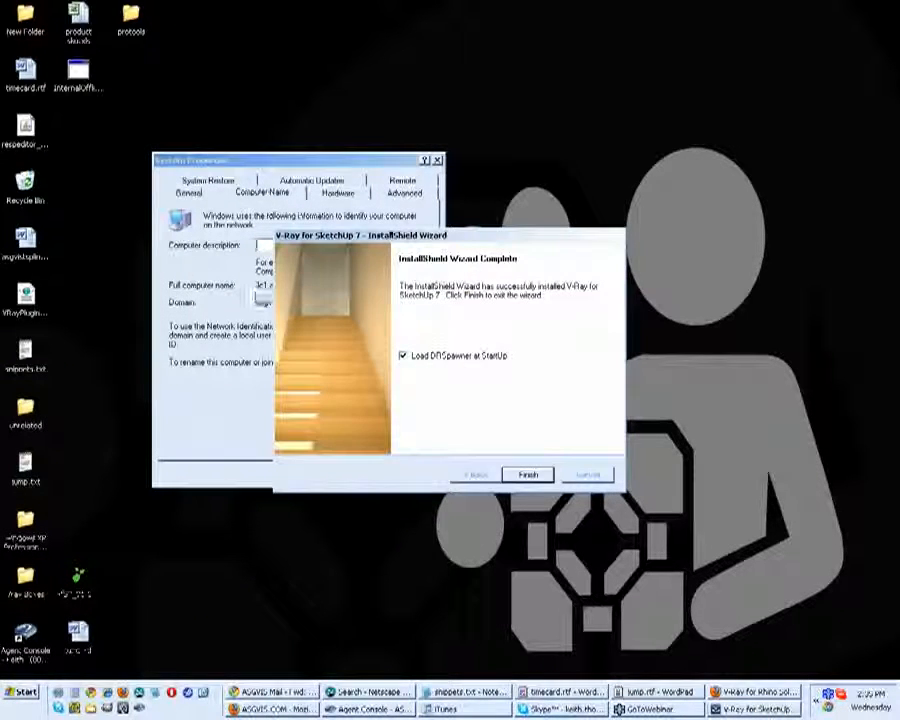
# - Separate the overlapping System Properties and installer windows, and finish the installation with Load DRSpawner at StartUp enabled
pyautogui.moveTo(381, 166); pyautogui.dragTo(264, 16)
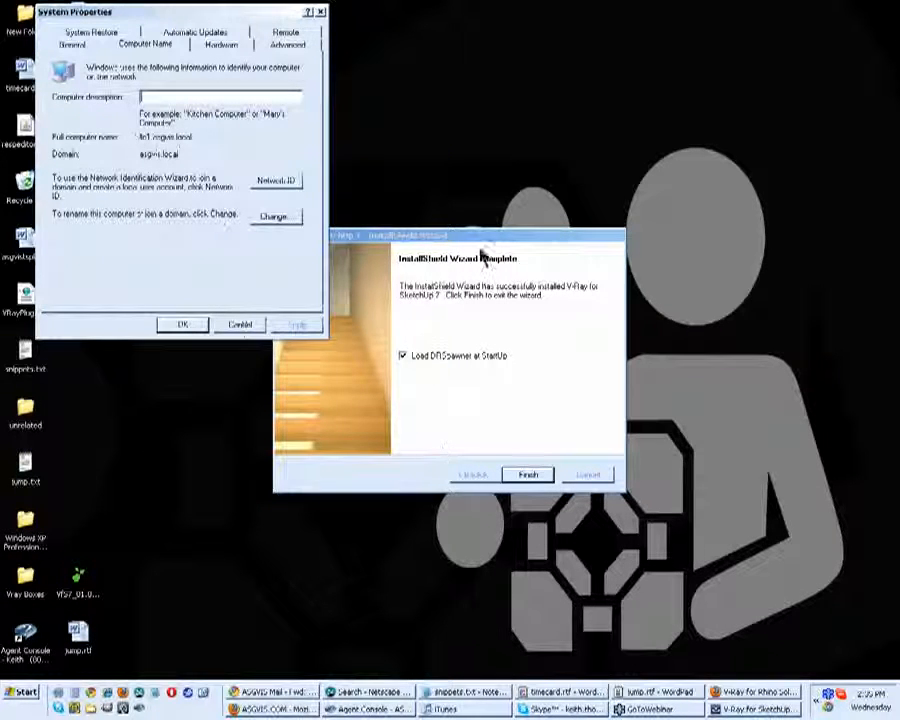
pyautogui.click(527, 240)
pyautogui.moveTo(527, 240); pyautogui.dragTo(630, 206)
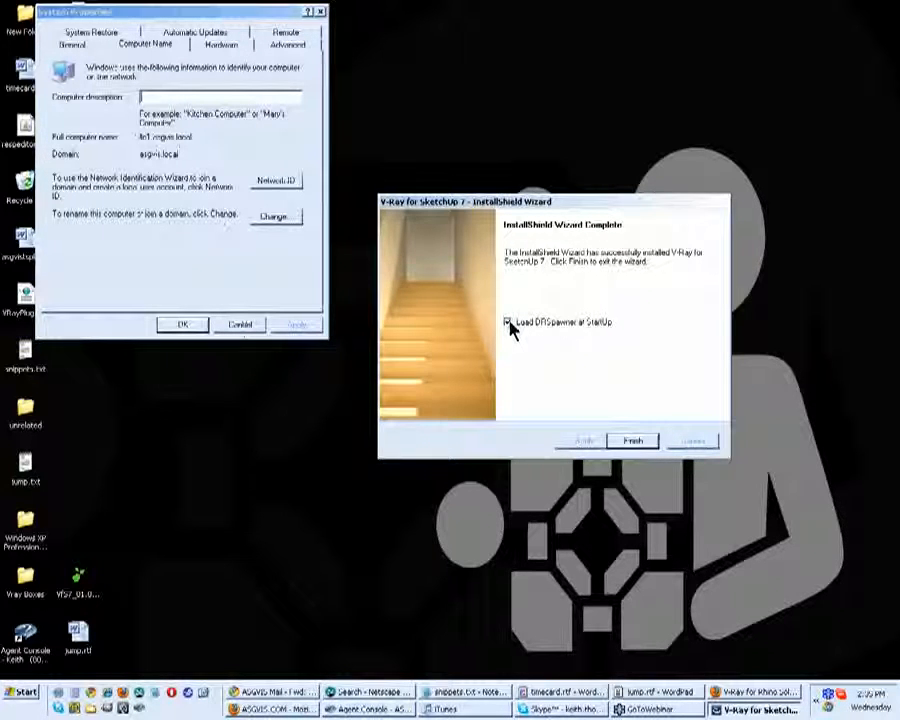
pyautogui.click(637, 443)
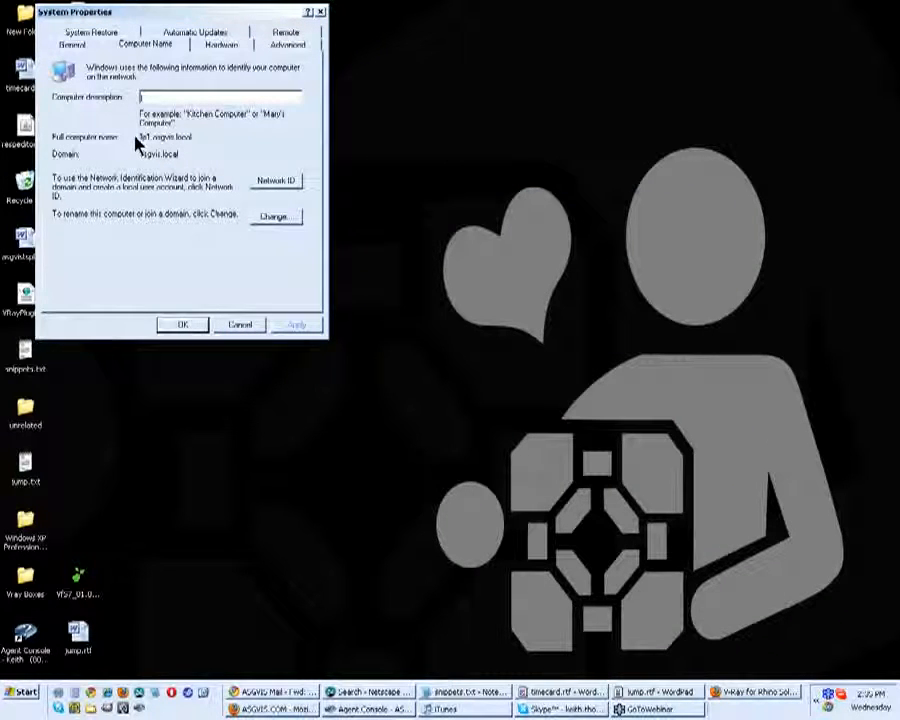
# - Copy the full computer name from System Properties
pyautogui.doubleClick(187, 137)
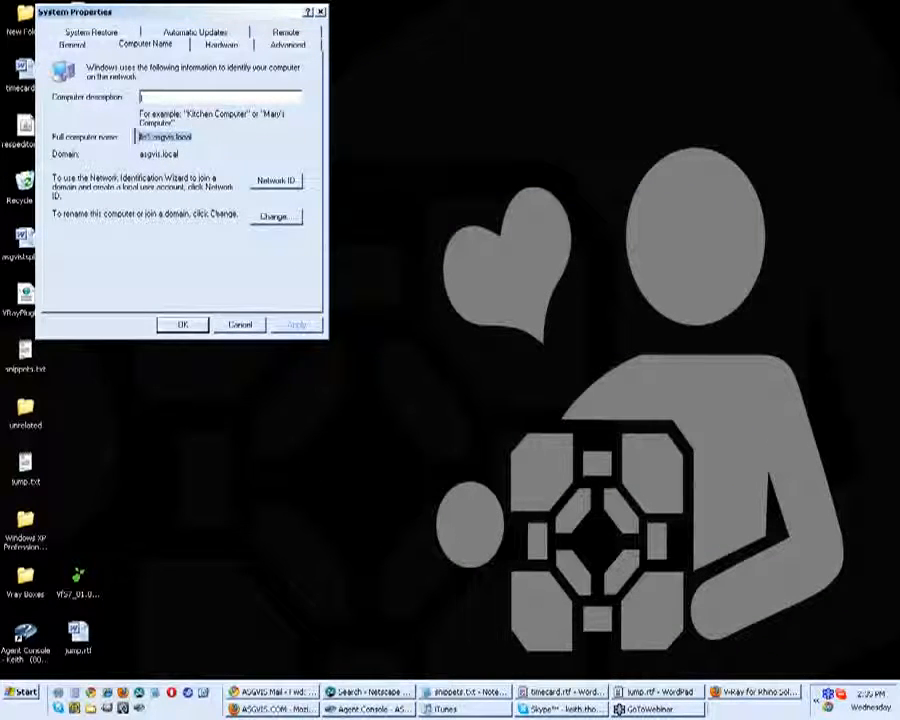
pyautogui.rightClick(165, 141)
pyautogui.click(209, 181)
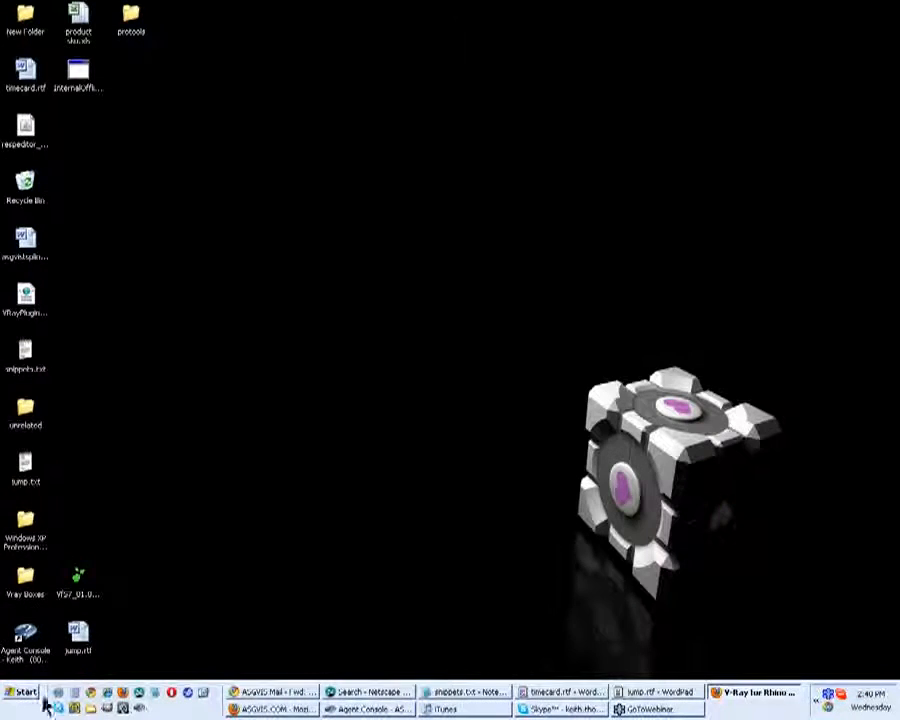
# - Launch Google SketchUp and start using it from the welcome window
pyautogui.click(25, 692)
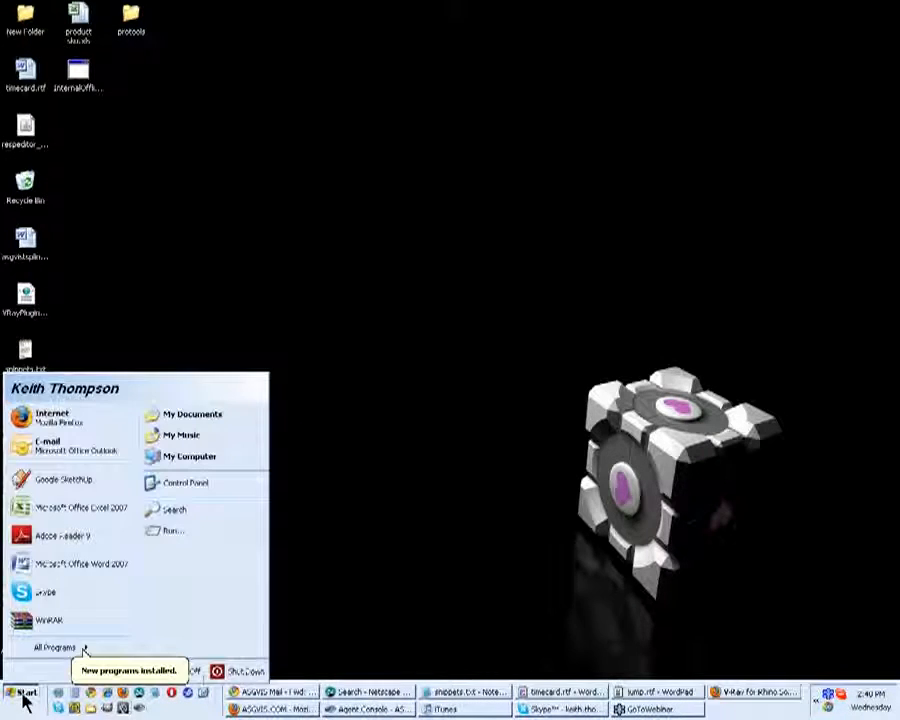
pyautogui.click(58, 482)
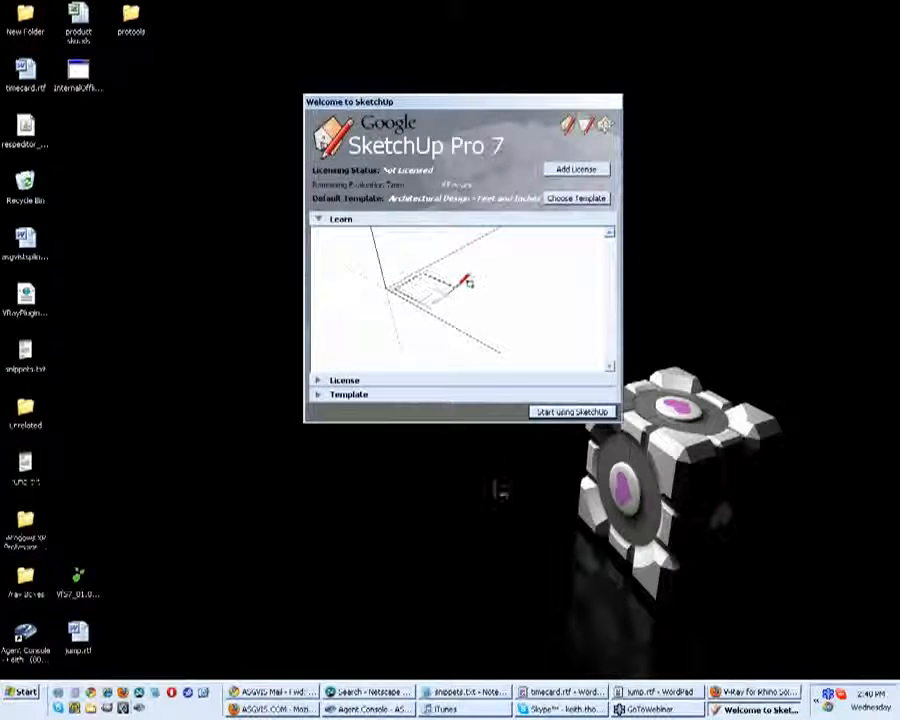
pyautogui.click(571, 411)
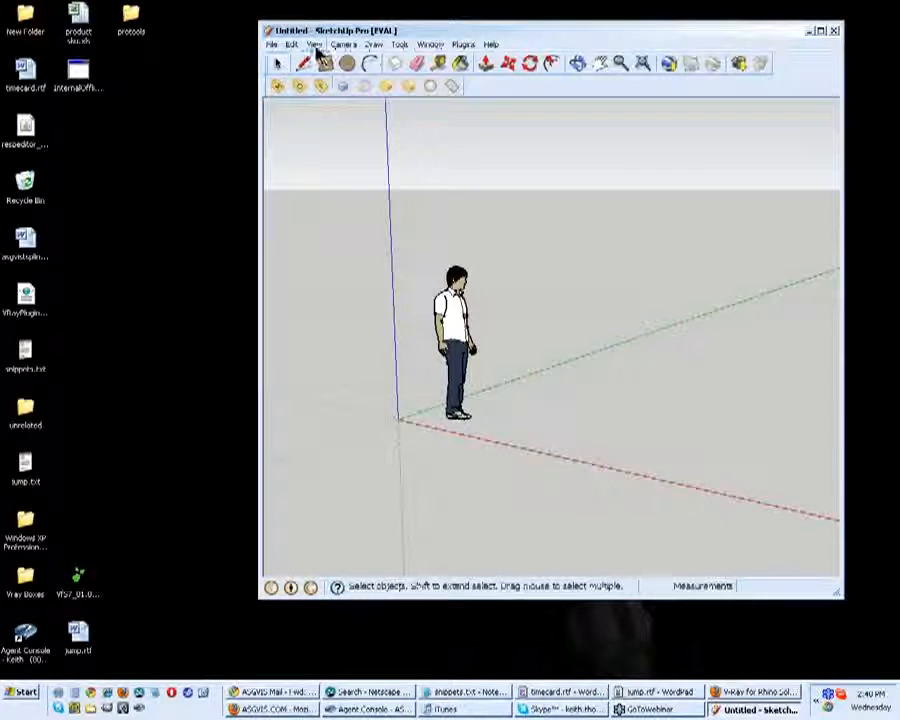
# - Open the V-Ray for SketchUp render options and enable Distributed Rendering with asset collection in the System settings
pyautogui.click(432, 44)
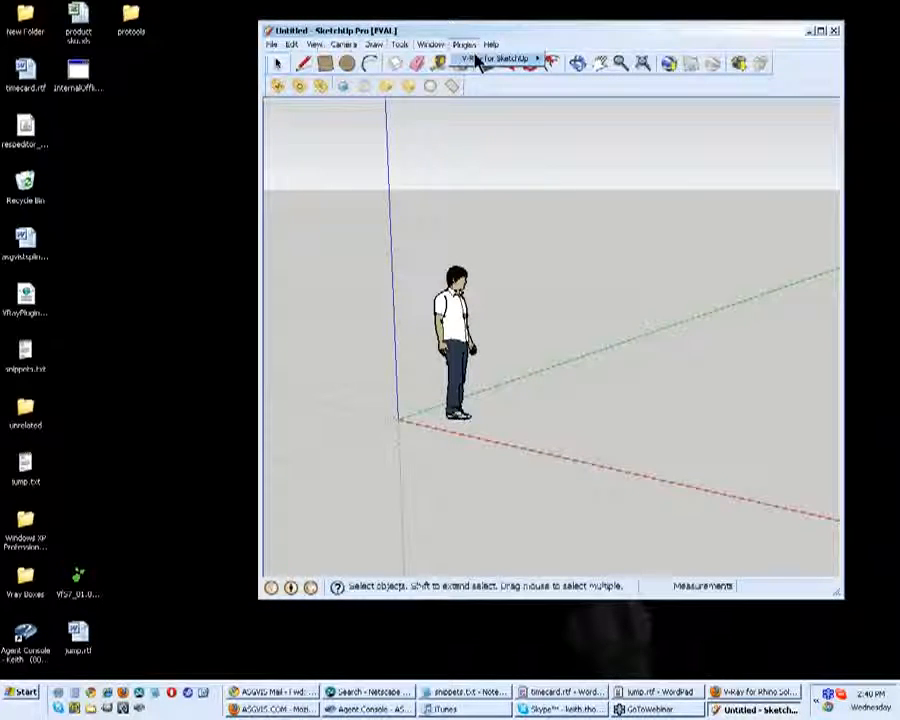
pyautogui.moveTo(478, 59)
pyautogui.click(560, 61)
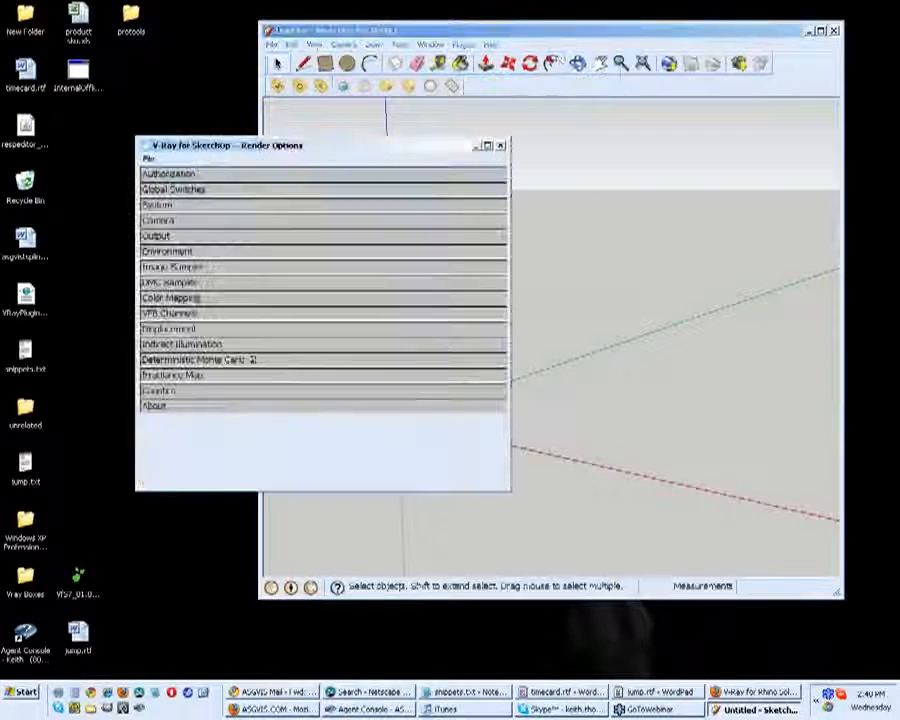
pyautogui.click(166, 206)
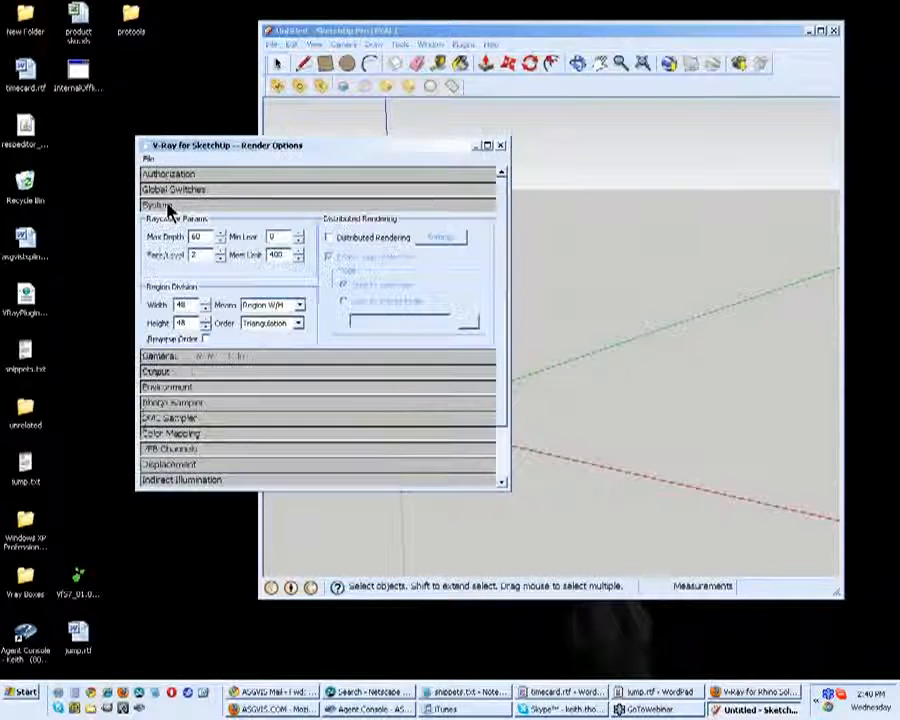
pyautogui.click(331, 238)
pyautogui.click(330, 257)
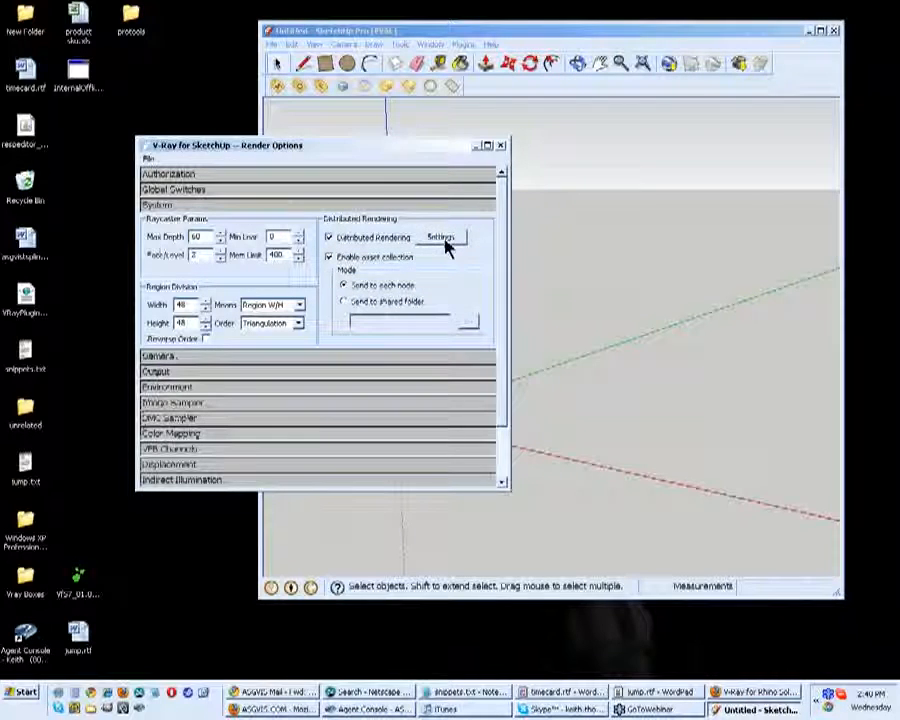
# - Open the distributed rendering settings and switch the listed render server off and on again
pyautogui.click(440, 237)
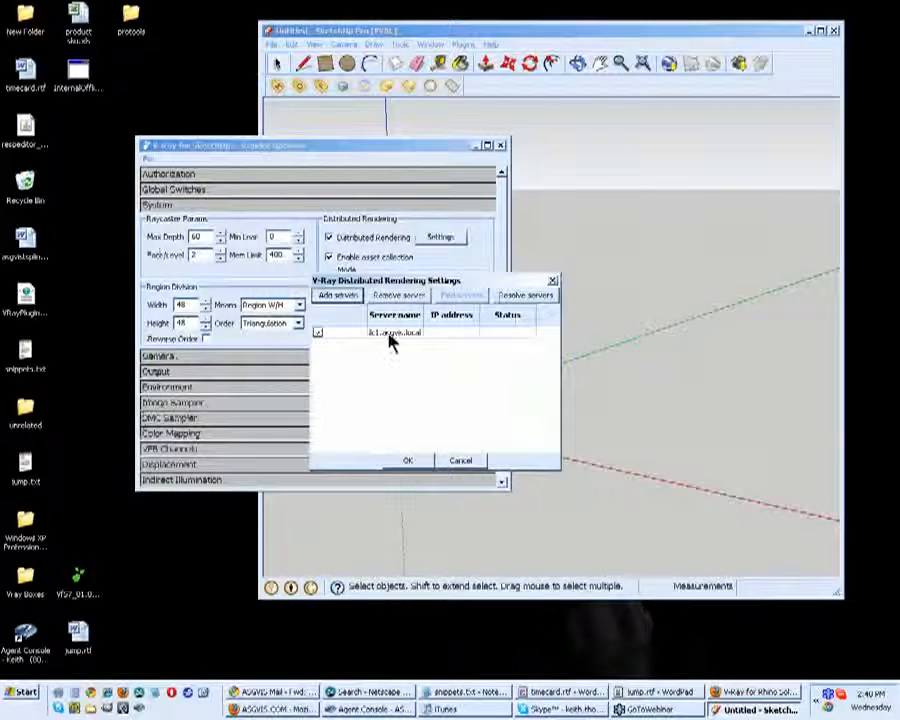
pyautogui.click(318, 333)
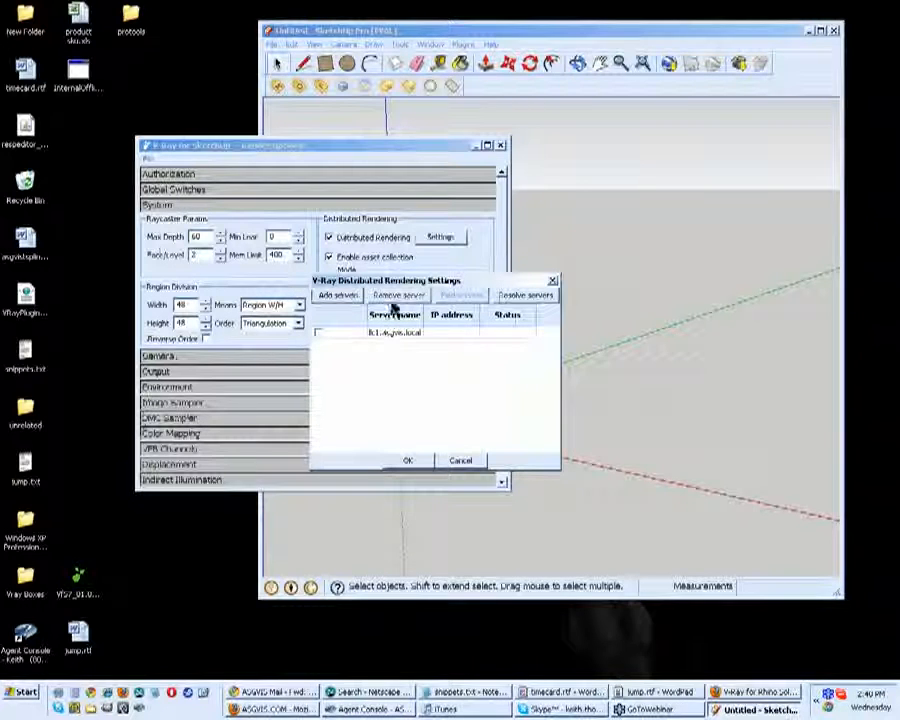
pyautogui.click(318, 333)
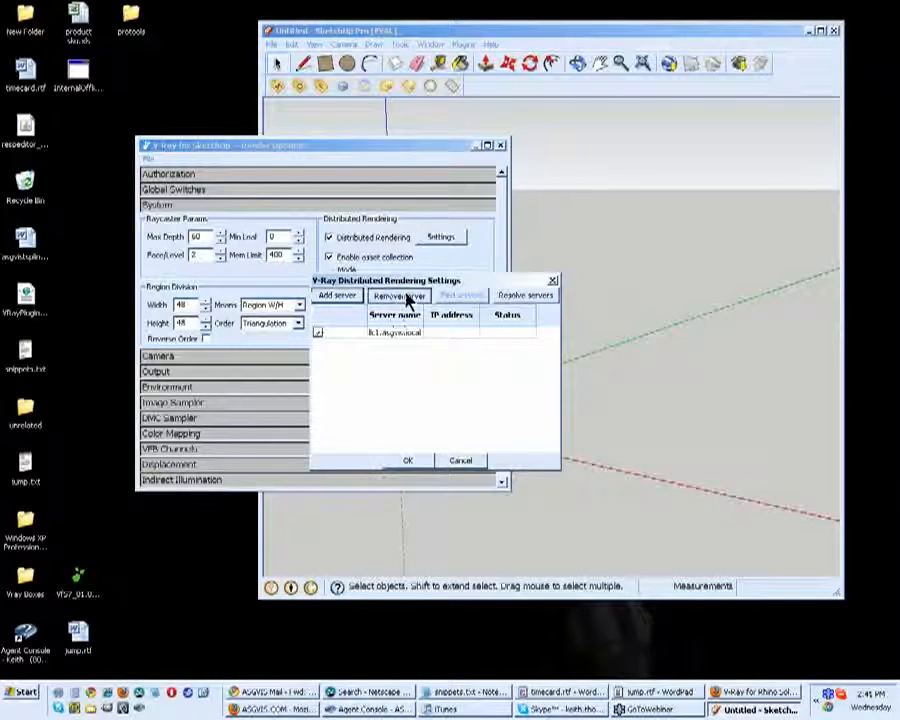
# - Add a render server using the copied full computer name as its host name, accept the settings, and close the render options
pyautogui.click(341, 296)
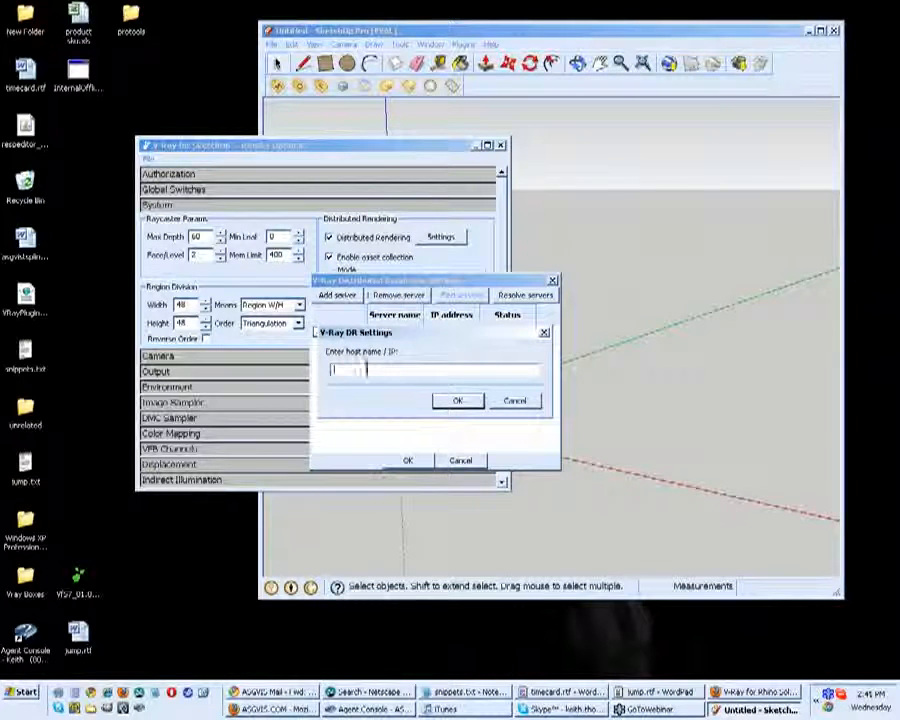
pyautogui.rightClick(332, 370)
pyautogui.click(396, 420)
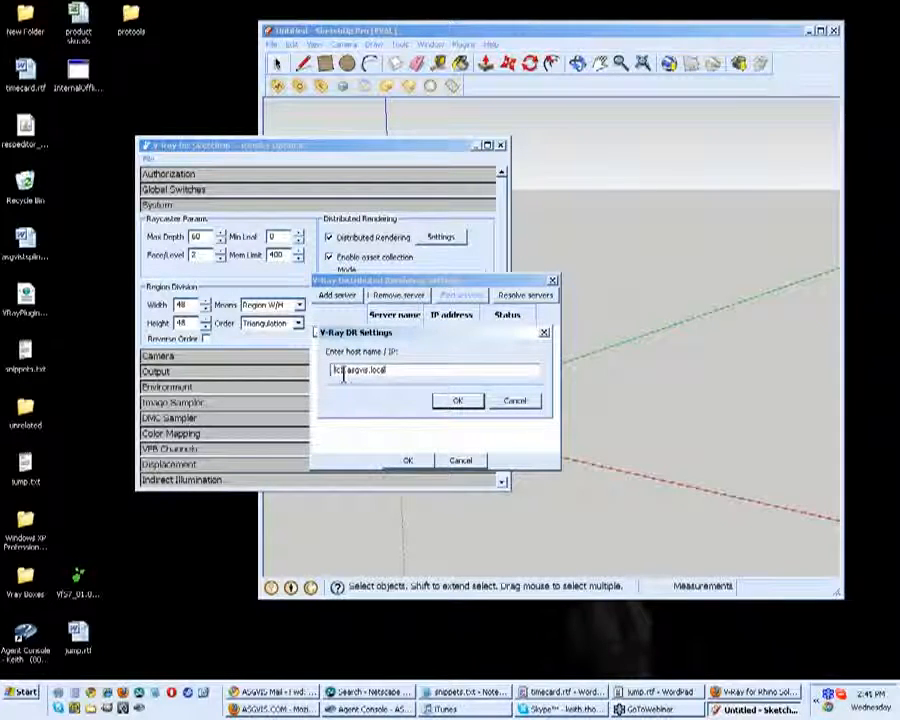
pyautogui.click(463, 404)
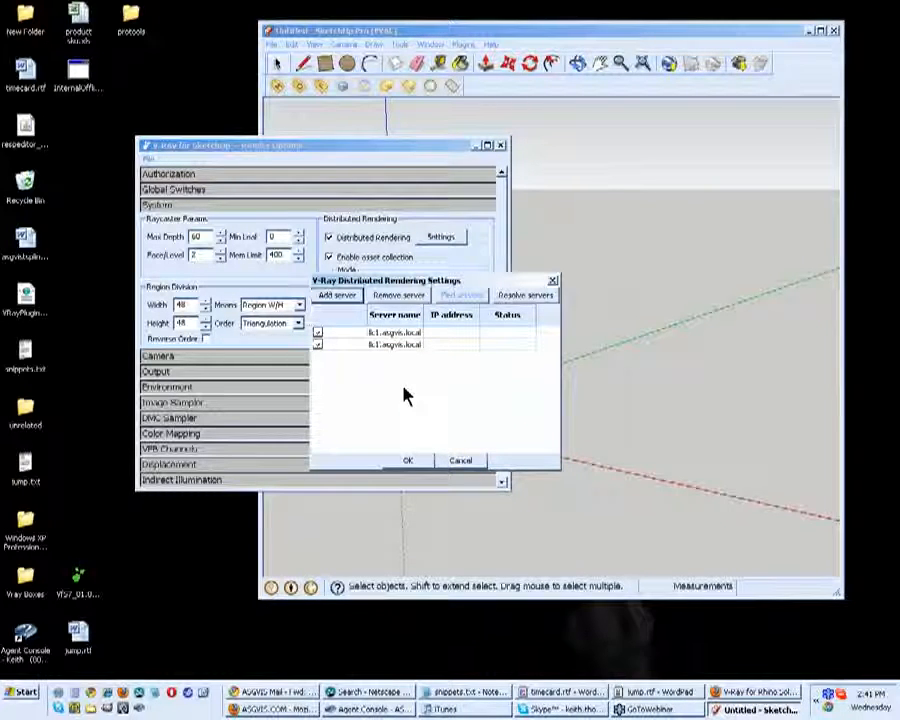
pyautogui.click(424, 466)
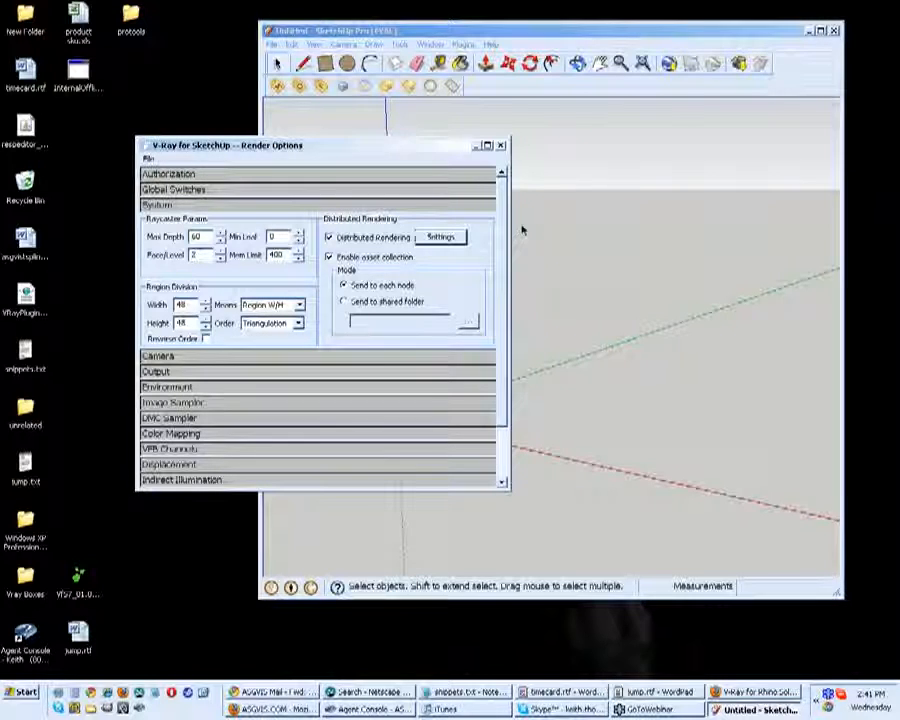
pyautogui.click(501, 148)
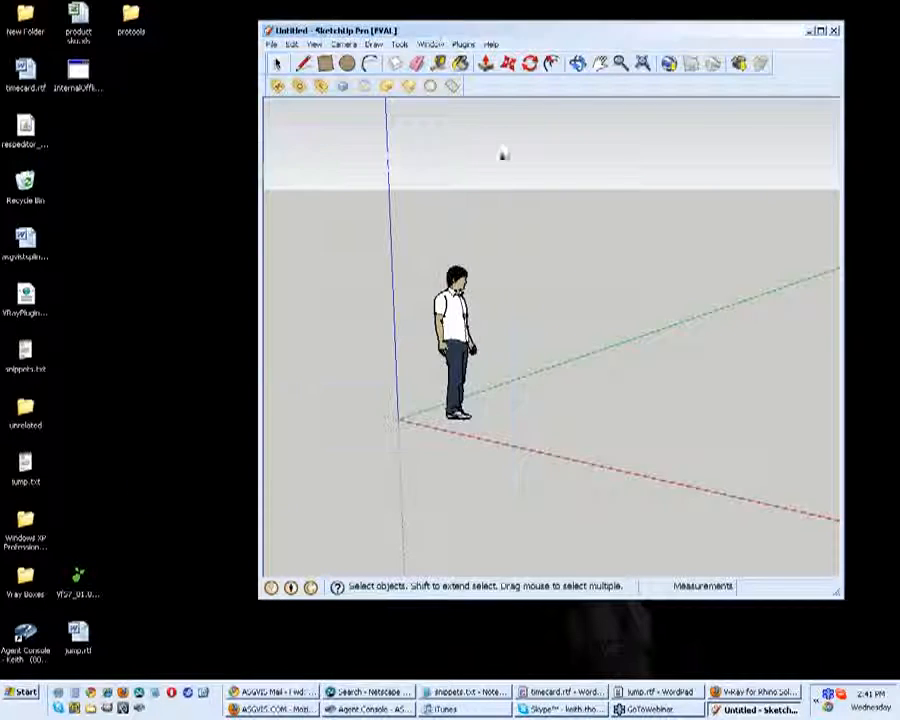